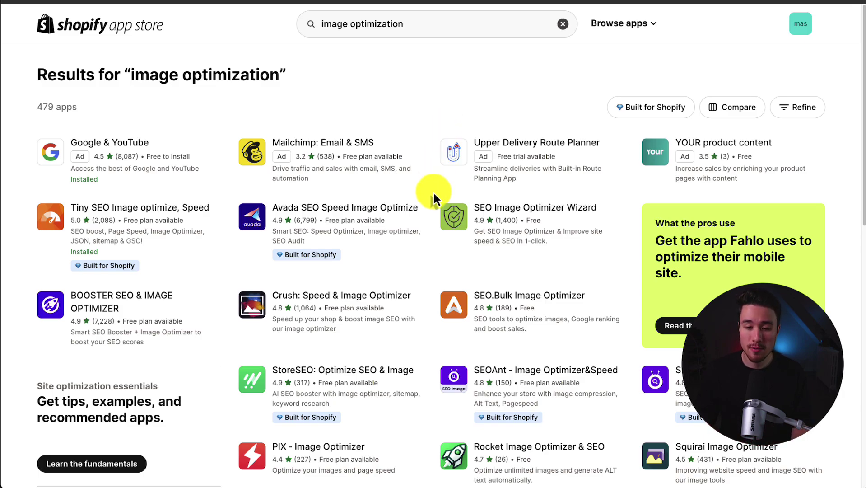
Step: Open the Avada SEO Speed Image Optimize listing and check its Free plan's 50 products/month limit
scroll(419, 280, "down", 1)
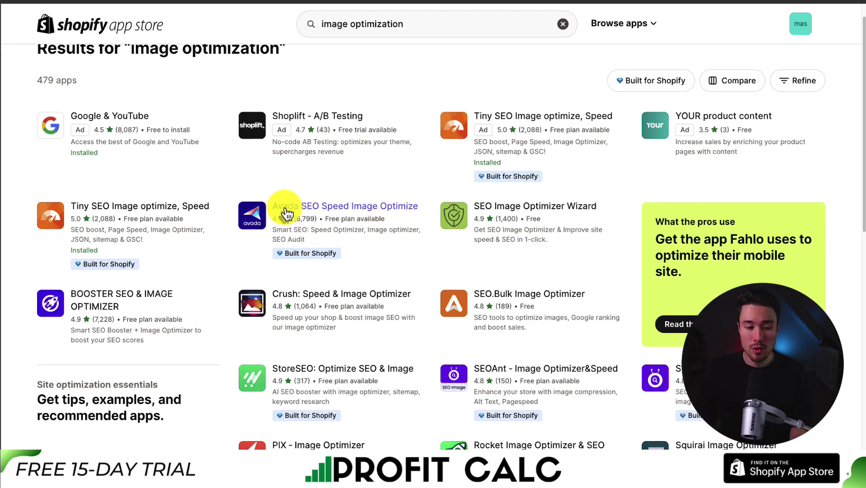
left_click(286, 212)
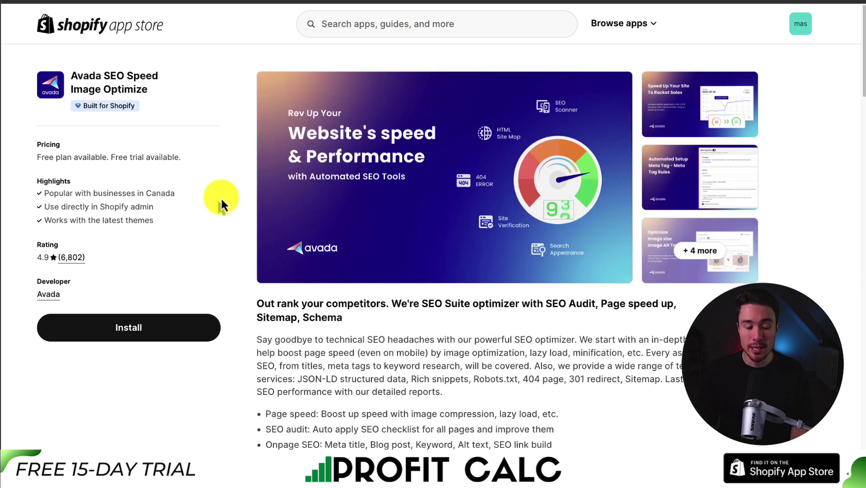
scroll(220, 197, "down", 10)
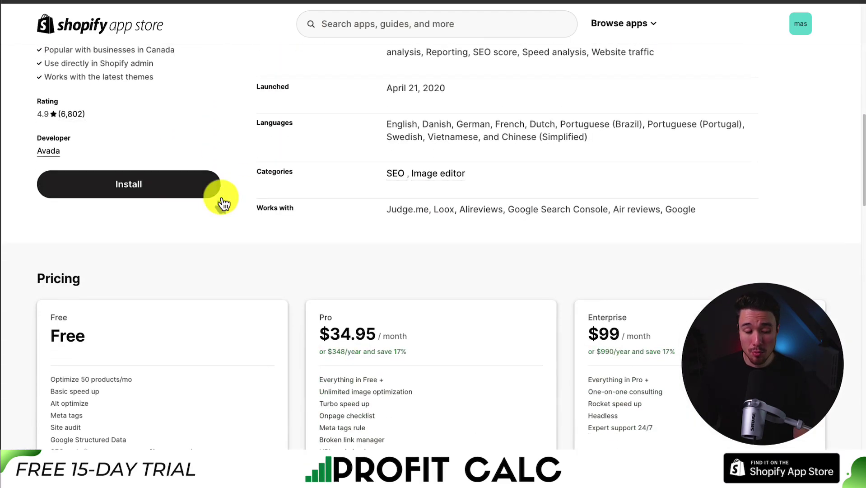
scroll(79, 265, "down", 1)
left_click_drag(60, 270, 153, 273)
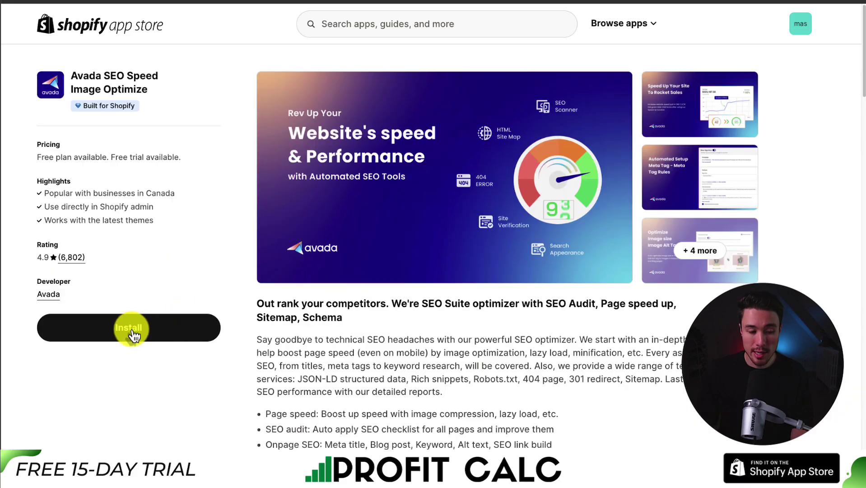
Step: Install Avada SEO Suite, approve its permissions, and skip onboarding with the default setup
left_click(130, 332)
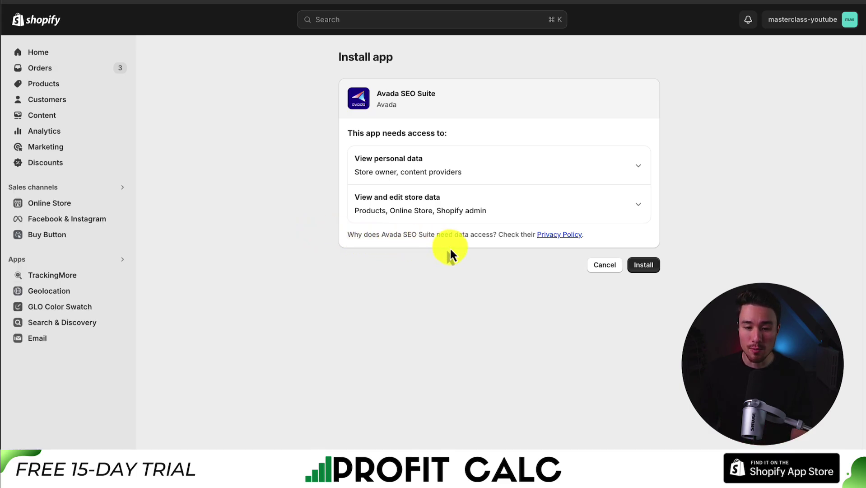
left_click(642, 266)
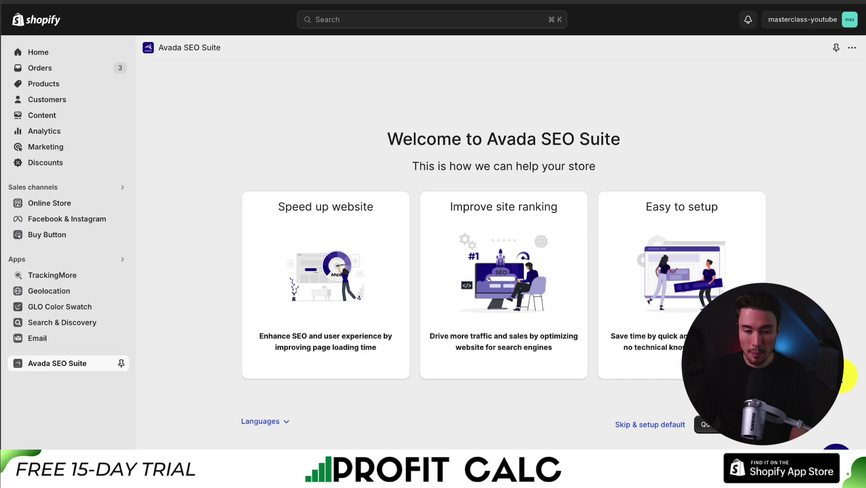
left_click(650, 427)
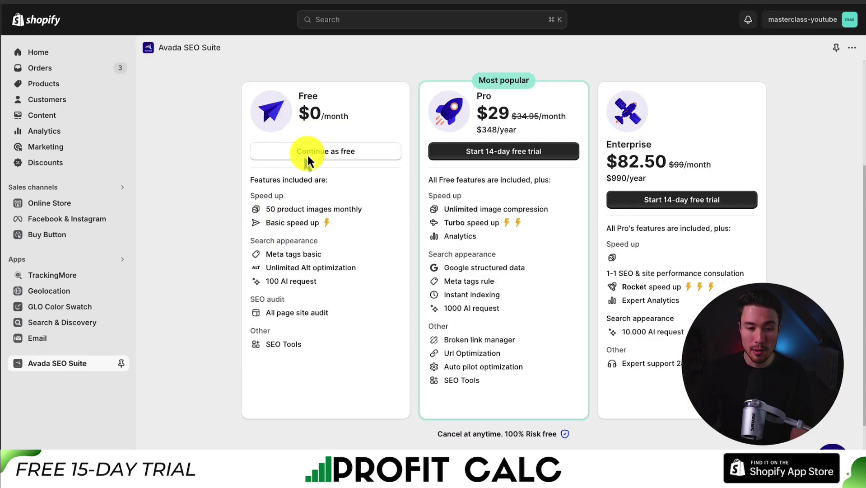
Step: Continue on the free plan and go to Image optimization, showing 0/50 products optimized
left_click(307, 156)
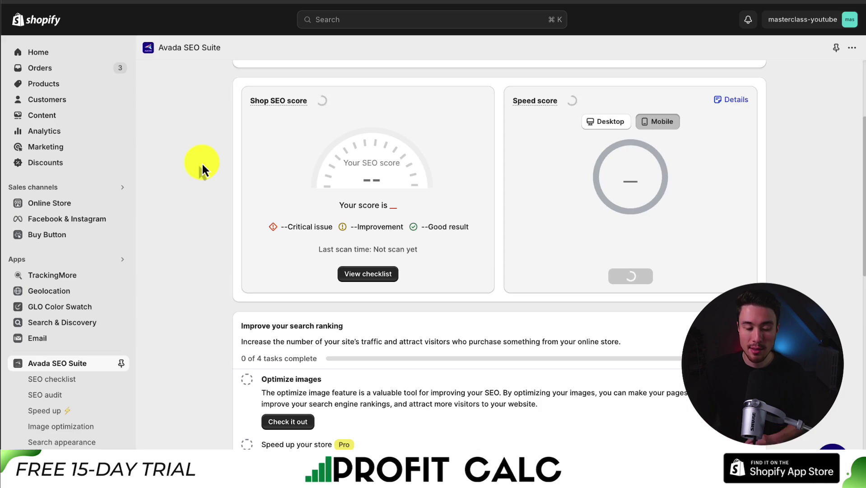
scroll(227, 214, "down", 3)
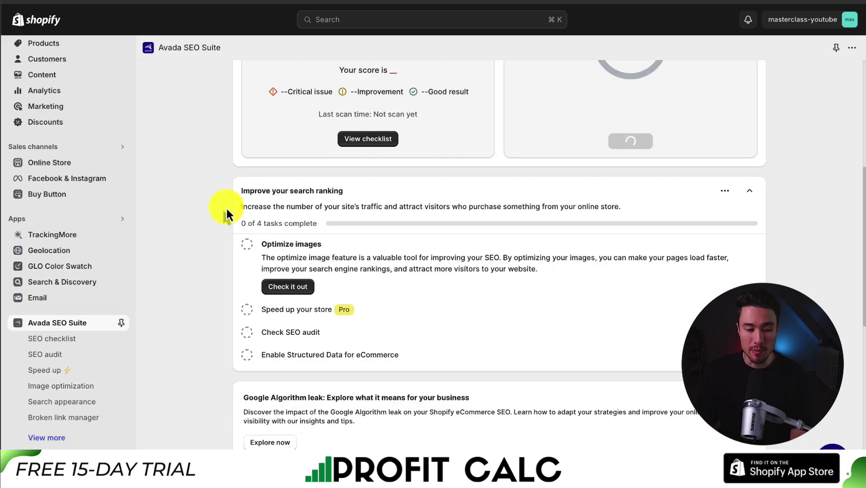
left_click(55, 386)
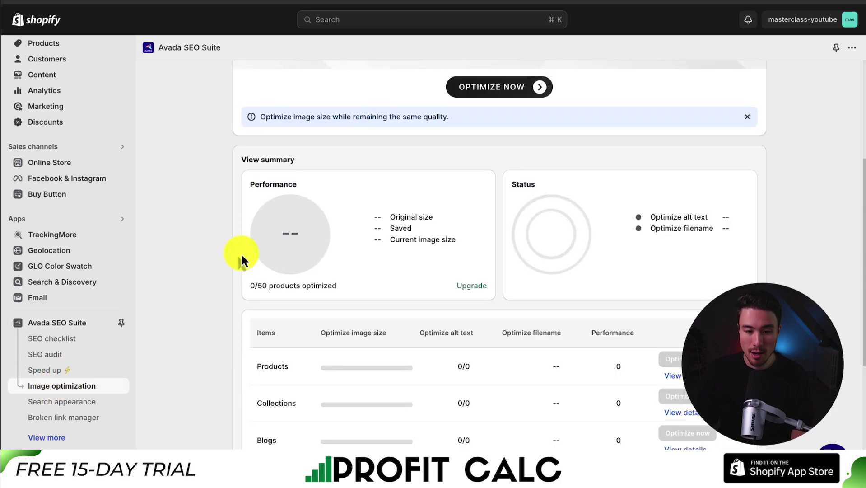
scroll(269, 253, "down", 3)
scroll(430, 261, "down", 2)
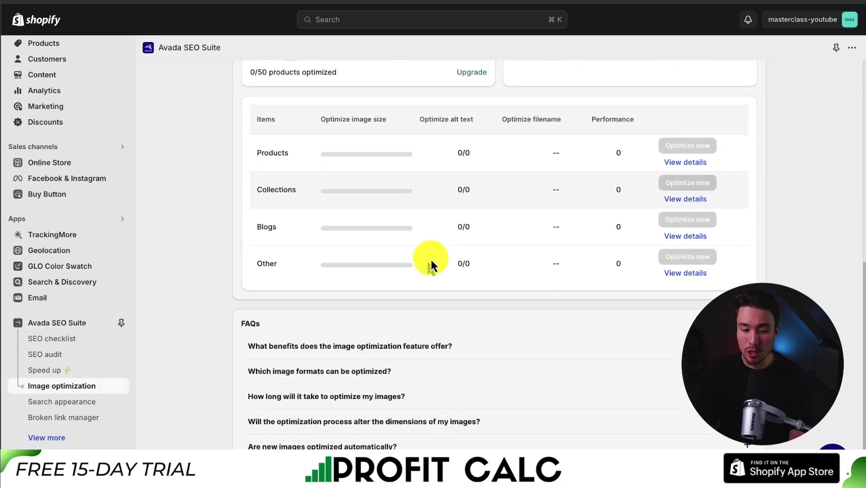
scroll(430, 261, "up", 8)
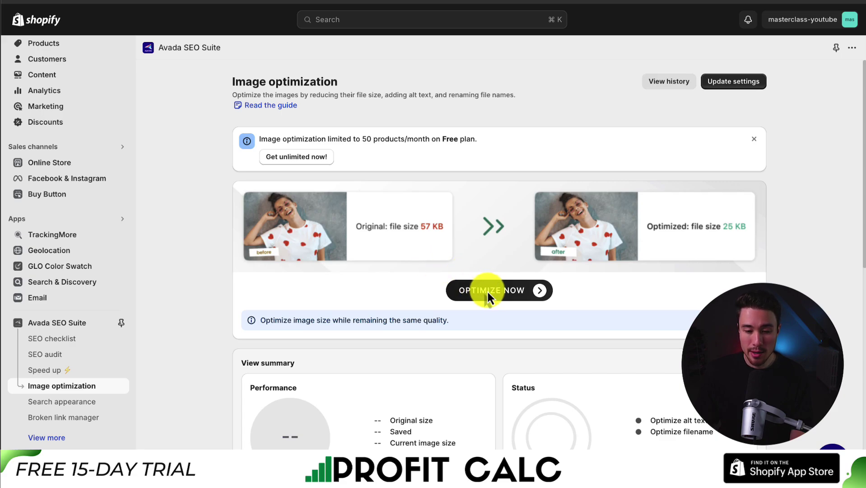
Step: Open the Optimize settings: Compress images and Optimize alt text on, Pro-only Optimize filename off
left_click(511, 290)
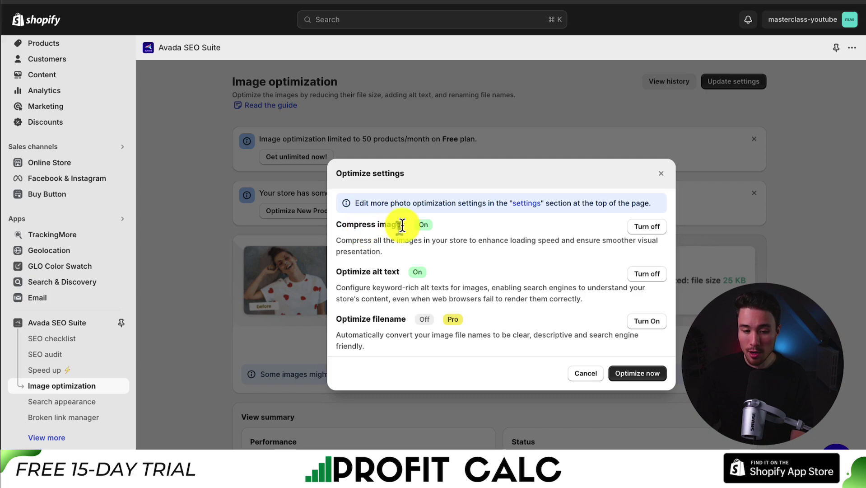
left_click_drag(409, 240, 409, 272)
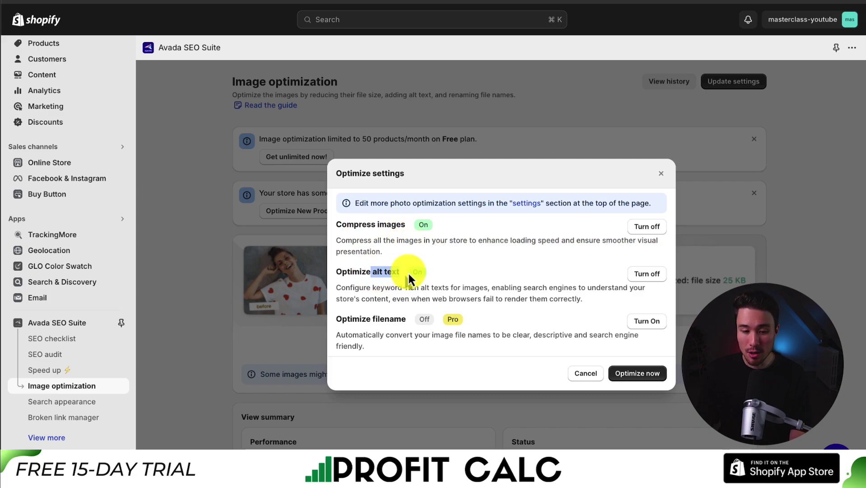
left_click_drag(376, 318, 491, 318)
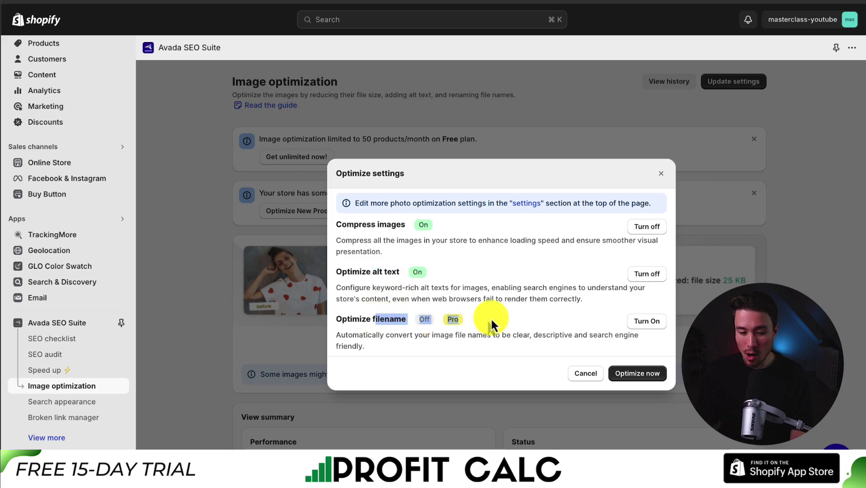
left_click_drag(415, 288, 522, 288)
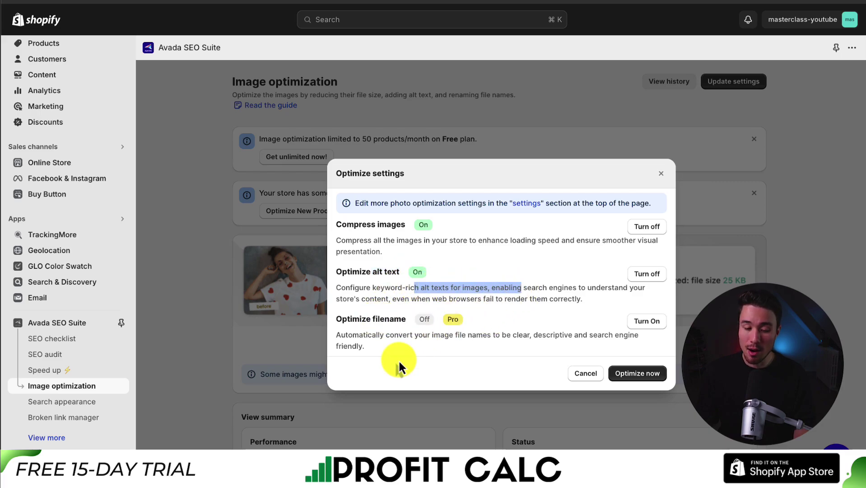
Step: Run the optimization and review the summary: 17% savings from 3.72 MB original size
left_click(638, 373)
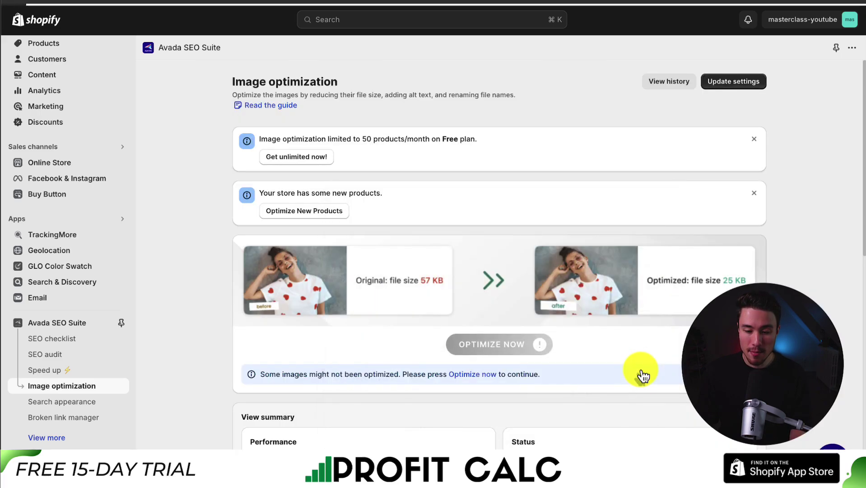
scroll(773, 200, "down", 3)
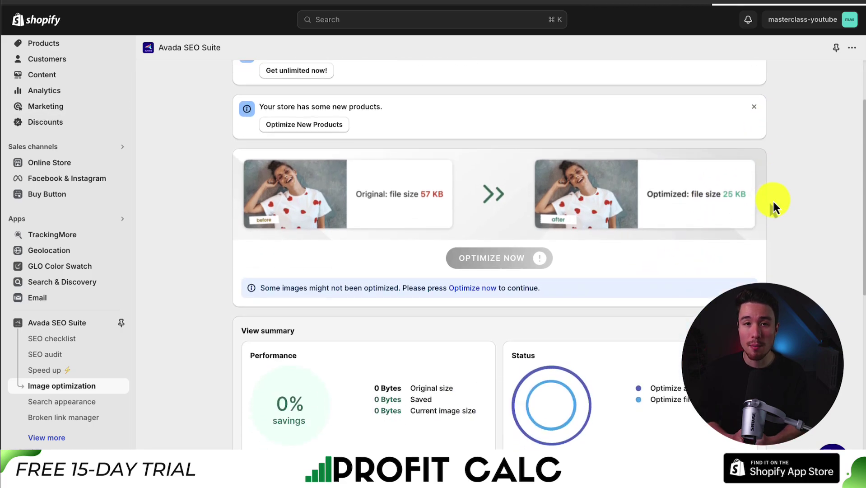
scroll(773, 200, "down", 6)
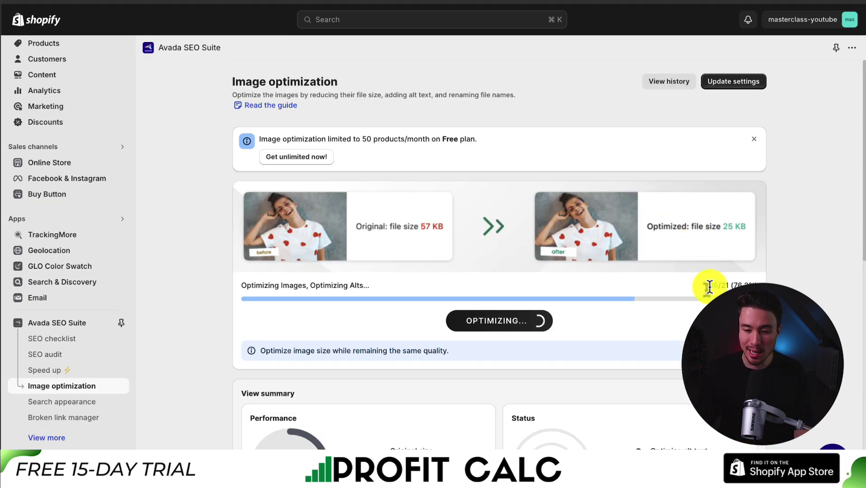
left_click_drag(709, 287, 730, 286)
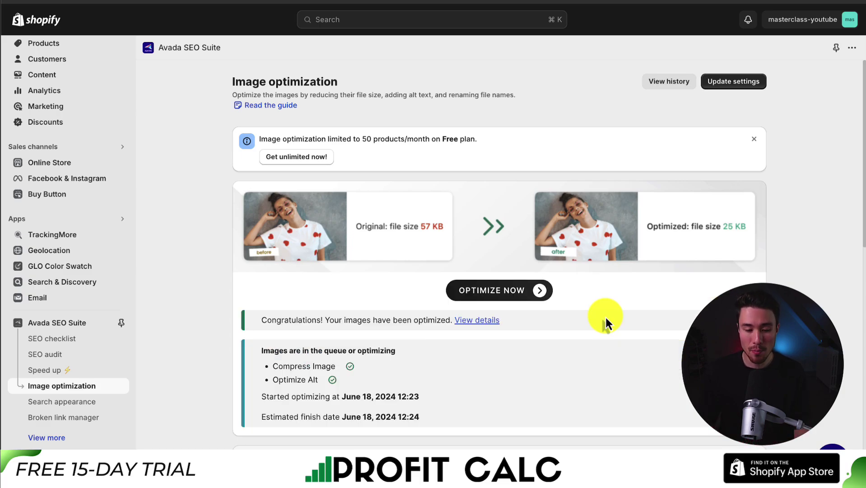
scroll(572, 345, "down", 3)
scroll(566, 353, "down", 2)
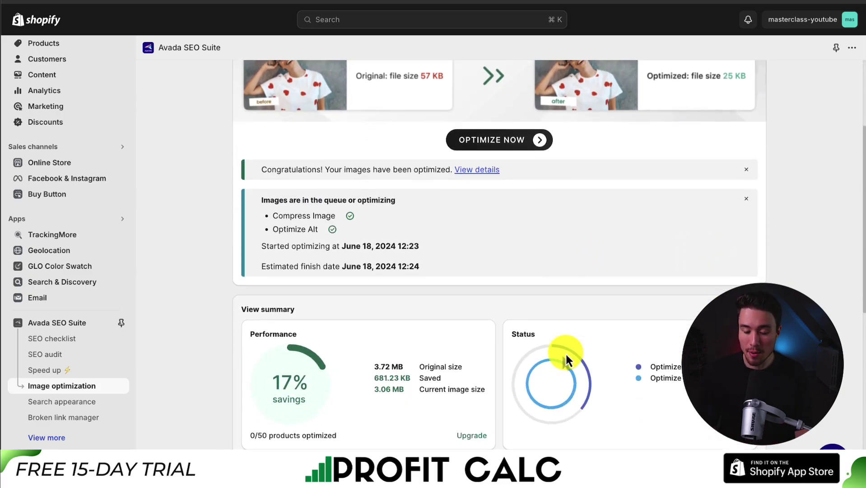
scroll(572, 327, "down", 5)
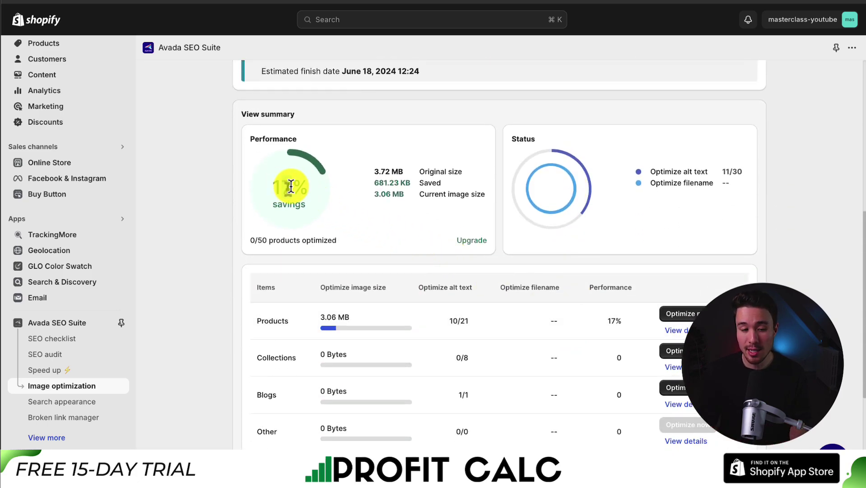
left_click_drag(282, 188, 298, 187)
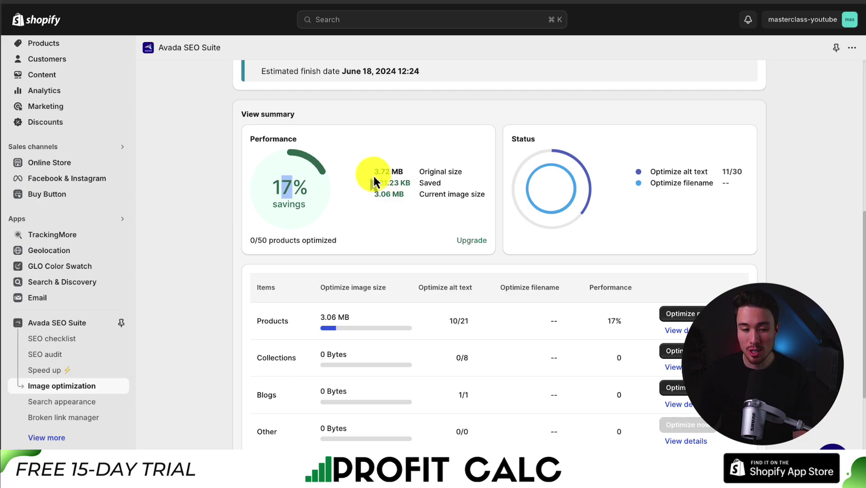
left_click_drag(373, 172, 390, 172)
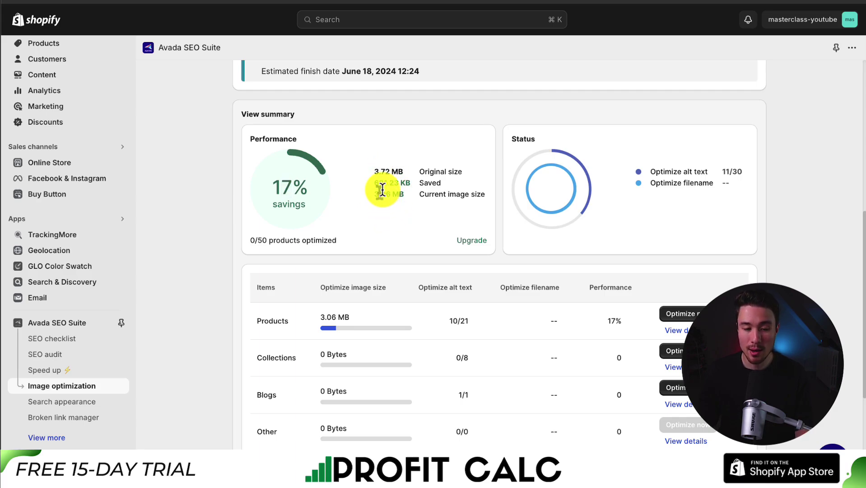
scroll(423, 214, "down", 2)
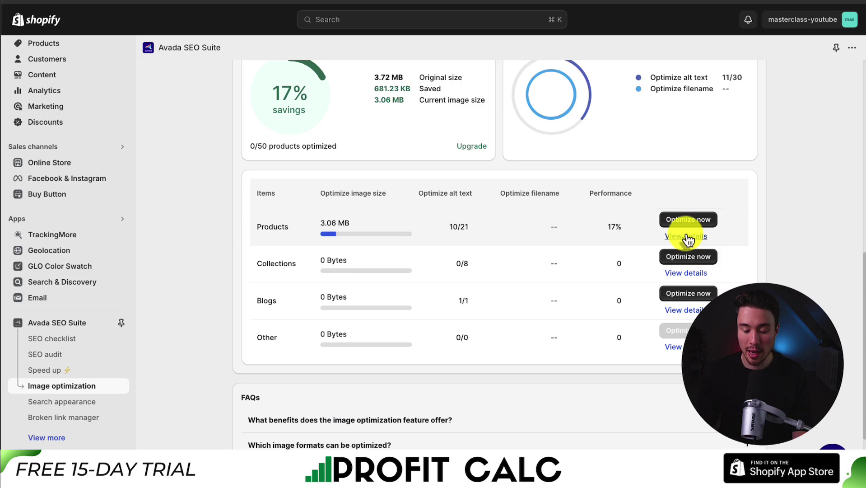
left_click(686, 235)
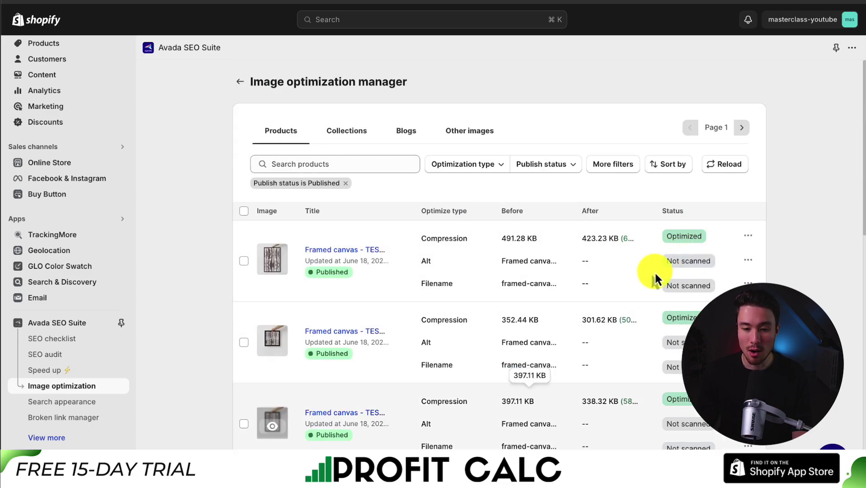
scroll(592, 348, "down", 1)
scroll(592, 348, "down", 5)
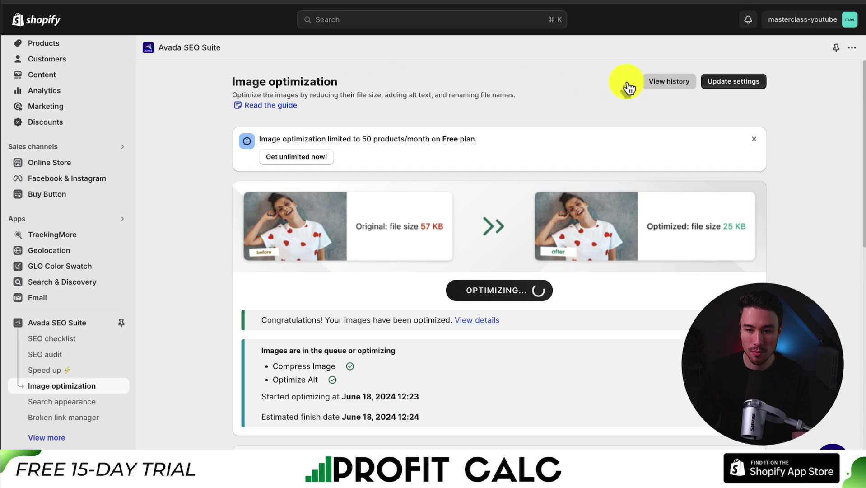
left_click(662, 83)
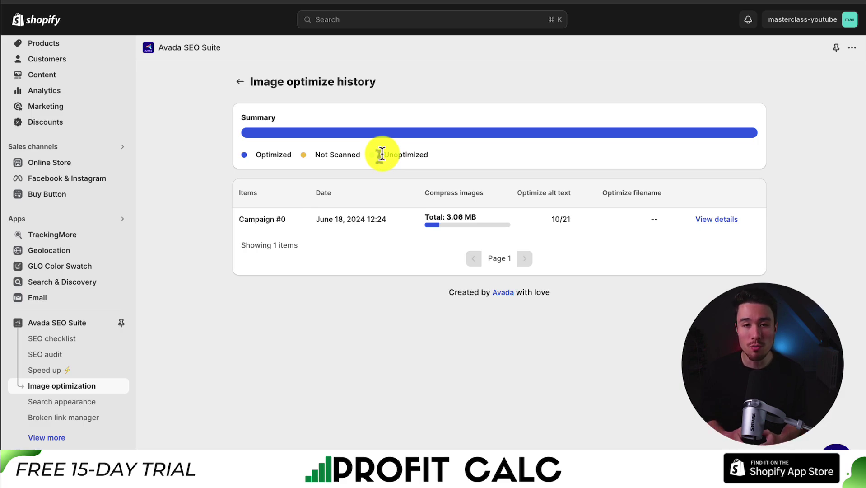
key("alt+Left")
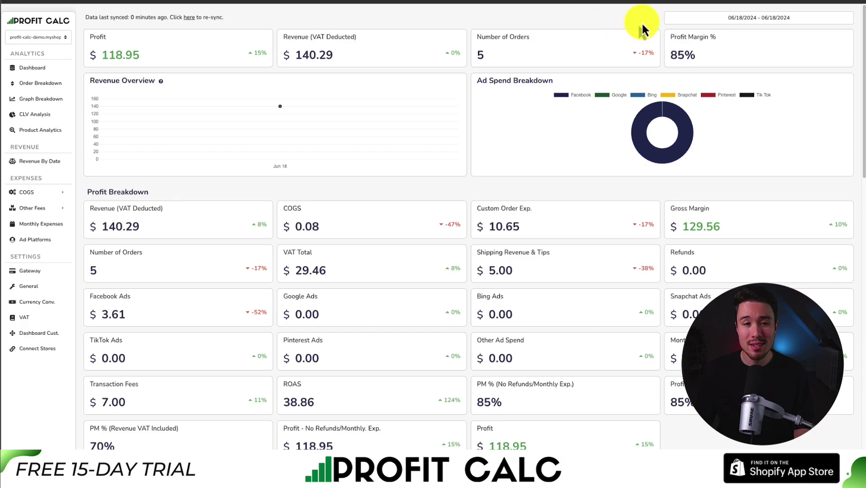
Step: Set the dashboard date range to Last 7 Days (06/12/2024–06/18/2024)
left_click(728, 18)
left_click(839, 56)
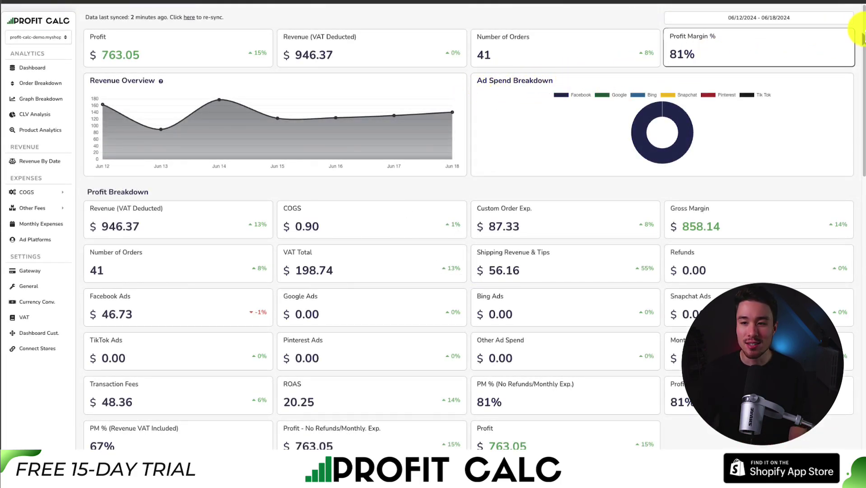
left_click_drag(860, 27, 862, 151)
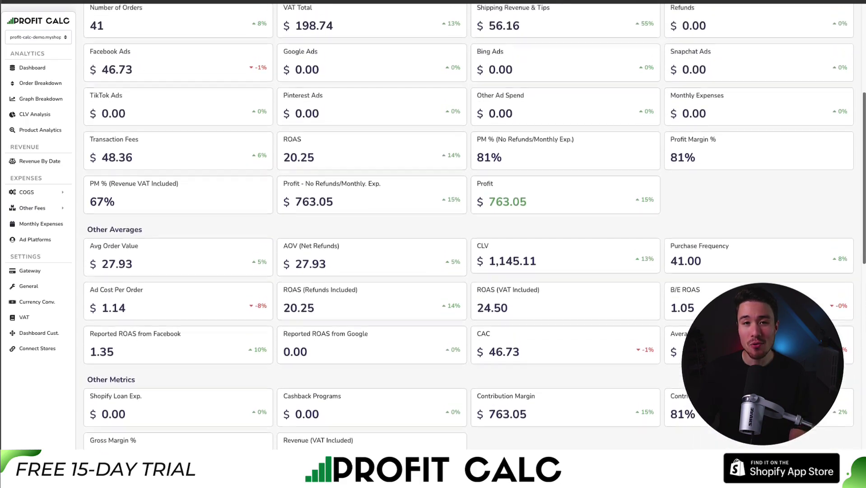
scroll(861, 55, "up", 2)
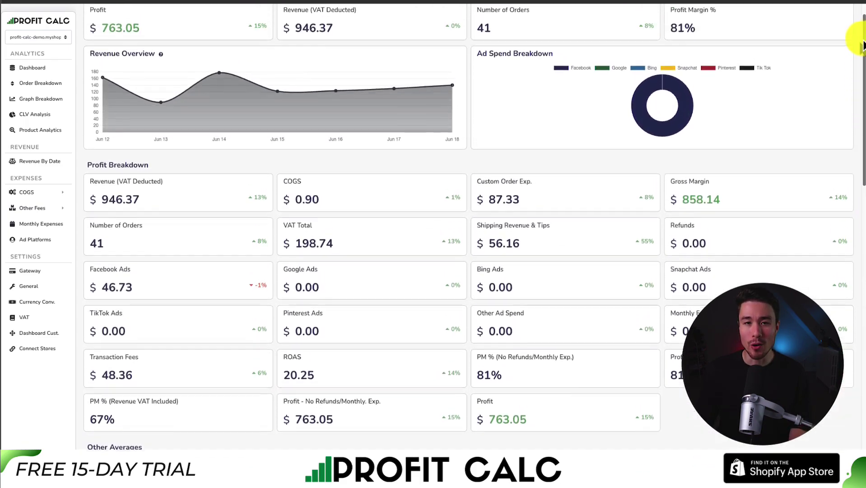